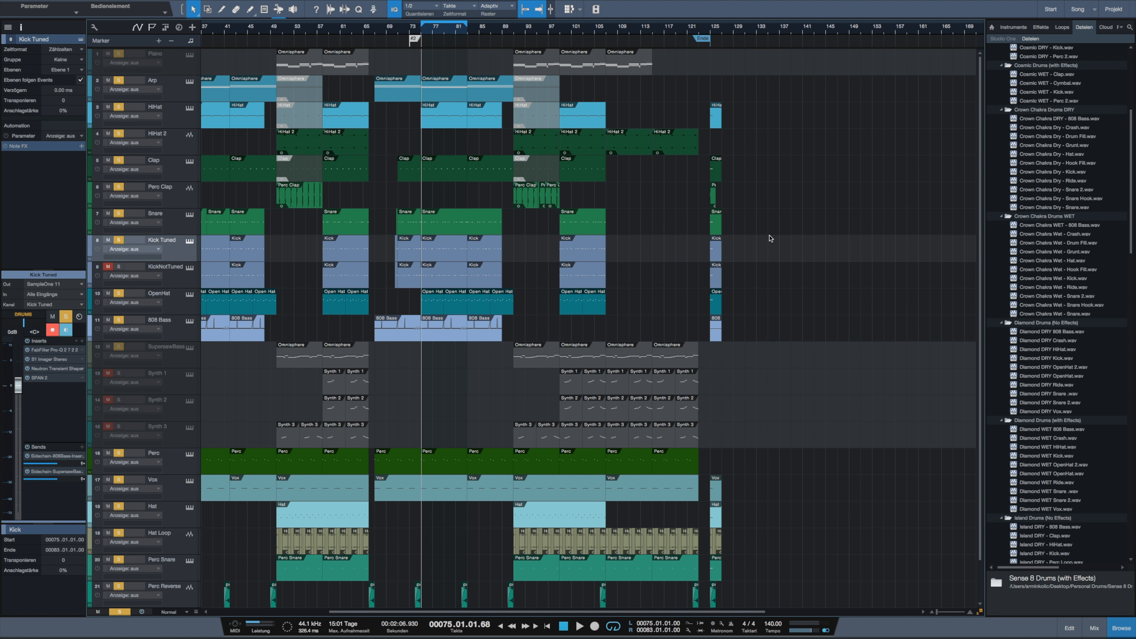
Look through the drum sample folders in the file browser, from Cosmic Drums down to Two Sides Drums
click(453, 258)
scroll(1068, 241, up, 3)
scroll(1063, 231, down, 15)
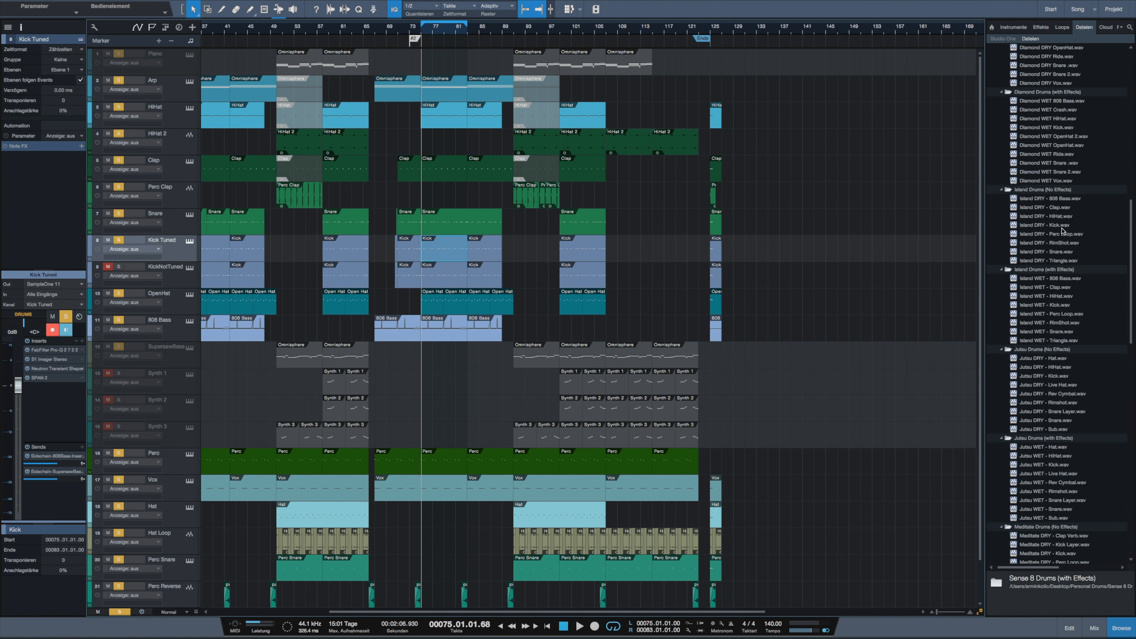
scroll(1062, 230, down, 11)
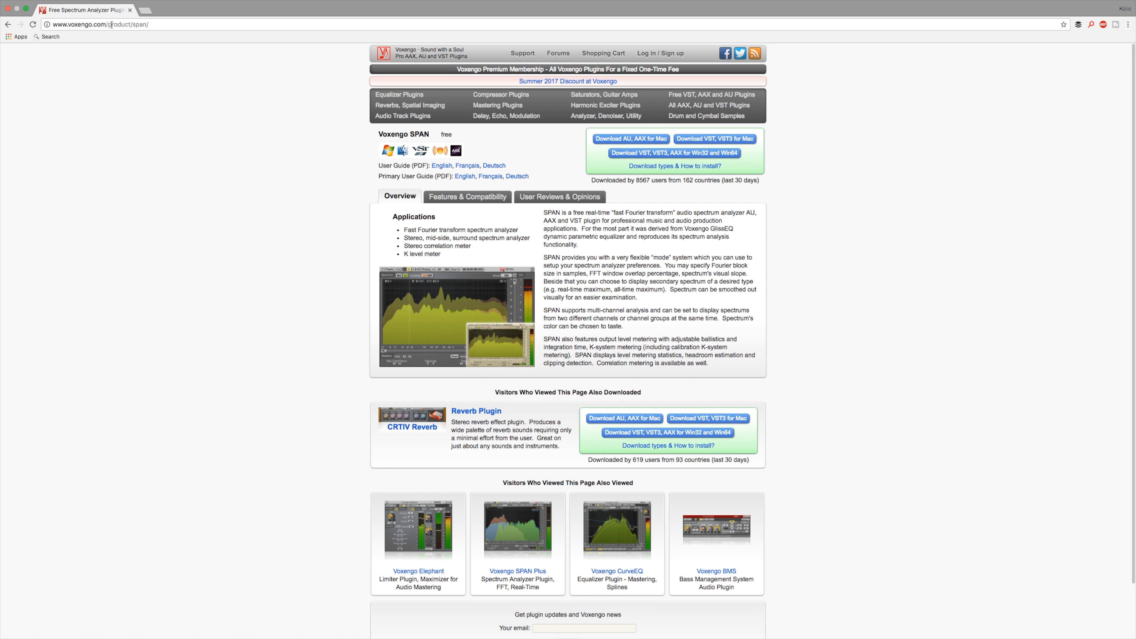
Check the web address of the free Voxengo SPAN product page
click(110, 25)
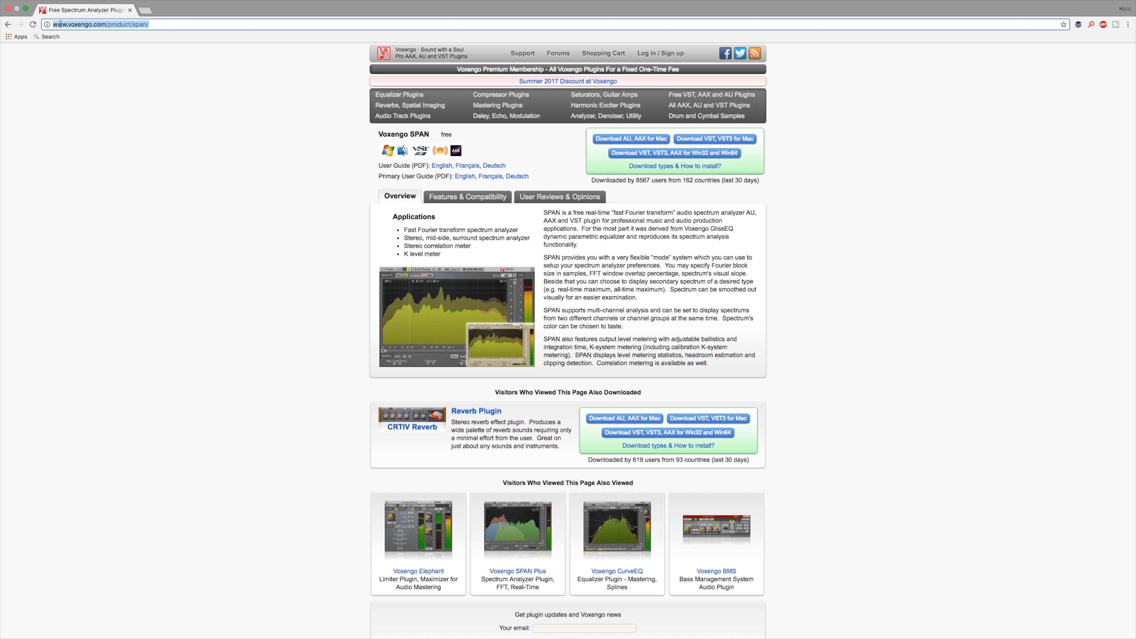
click(206, 181)
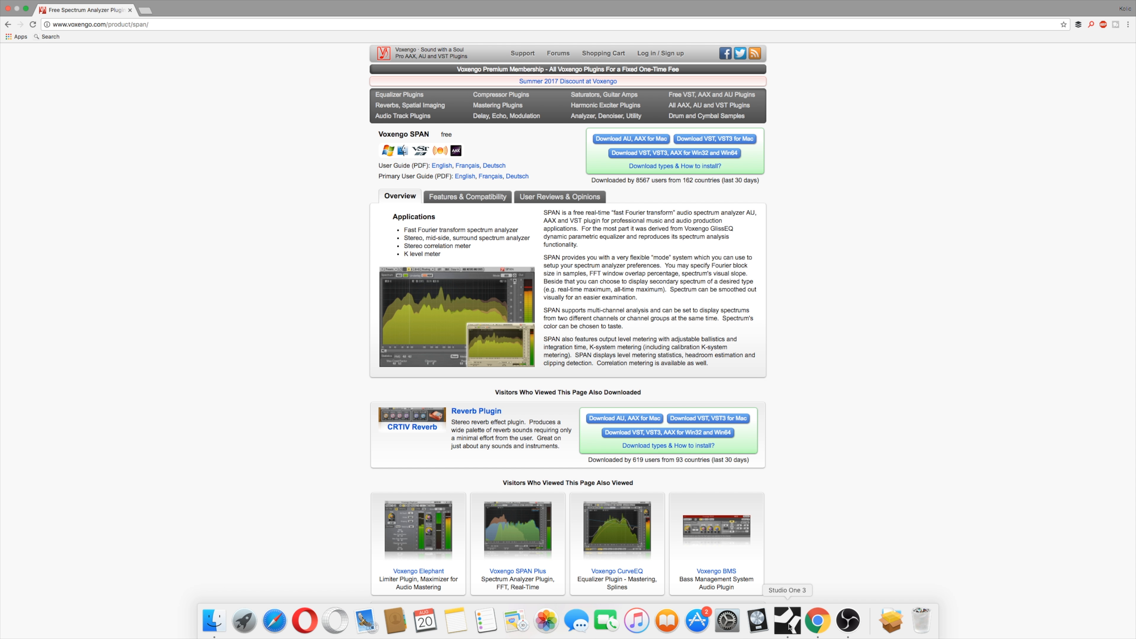
Switch to Studio One, open SPAN on the Kick Tuned channel in HIGH RES mode and turn on its spectrum hold
click(790, 627)
click(39, 377)
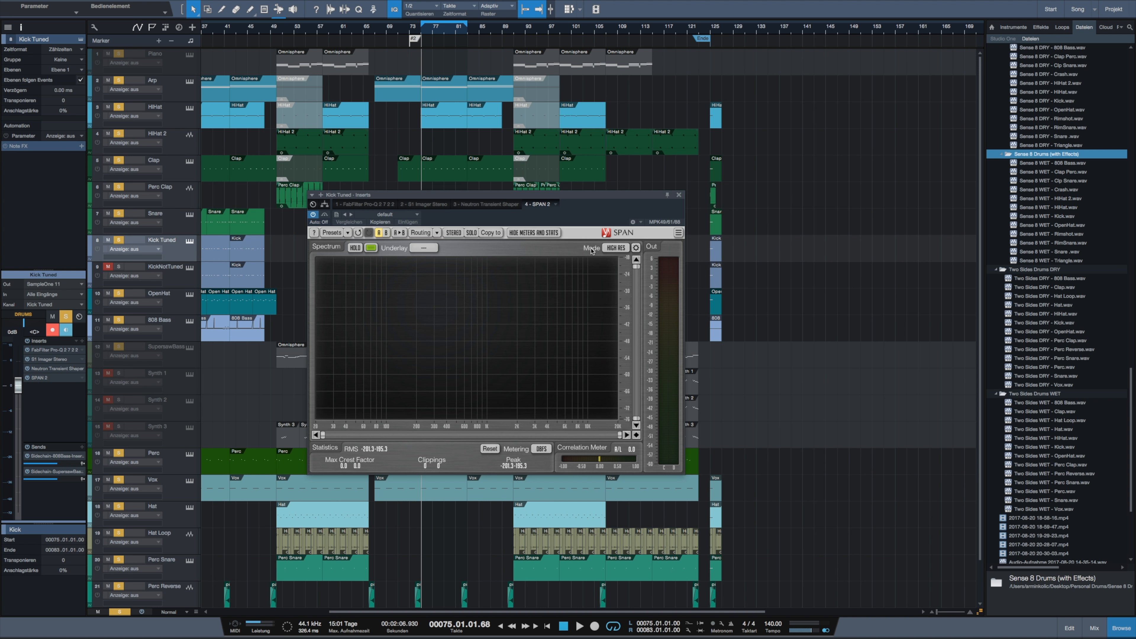
click(616, 247)
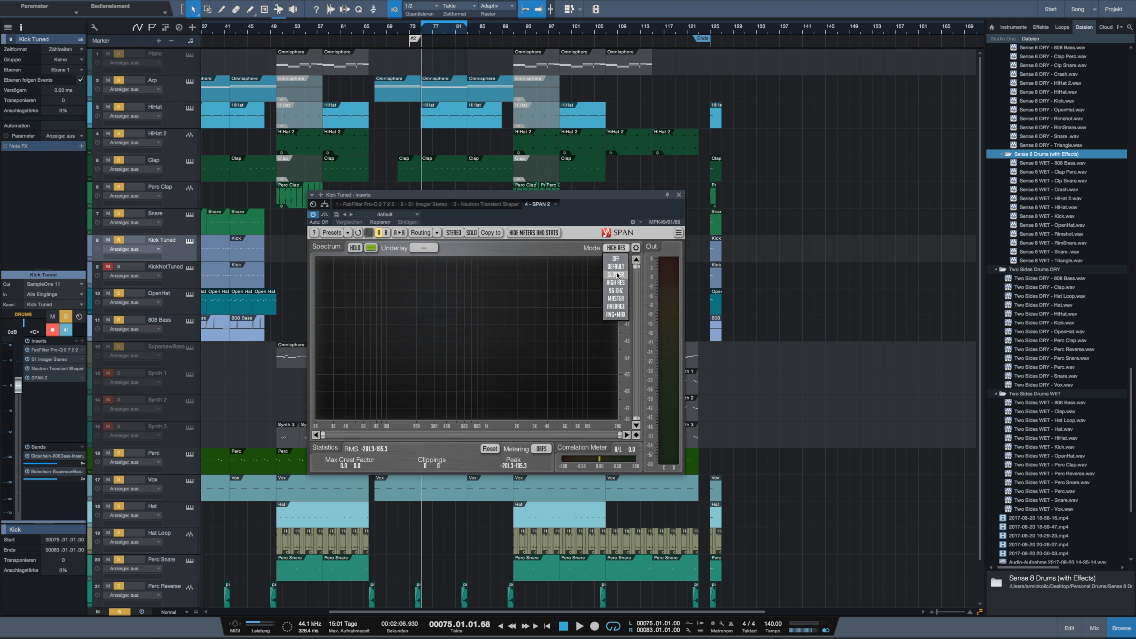
click(618, 284)
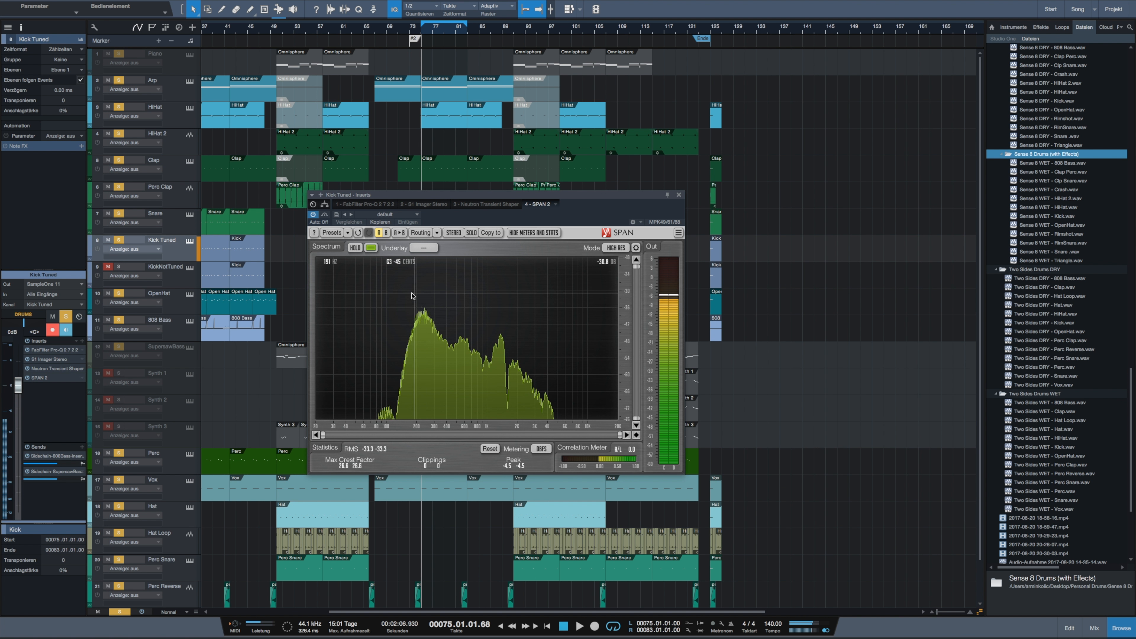
click(357, 250)
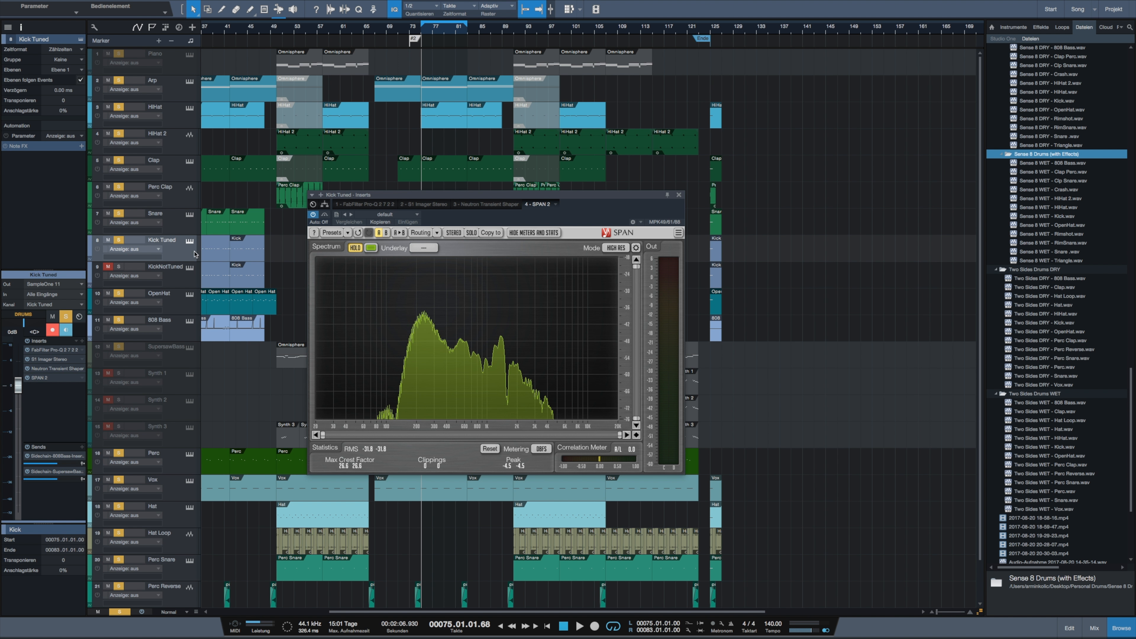
Open the Kick Tuned track's Sample One beside SPAN and examine the held kick spectrum for its peak
click(190, 241)
drag(448, 195, 286, 282)
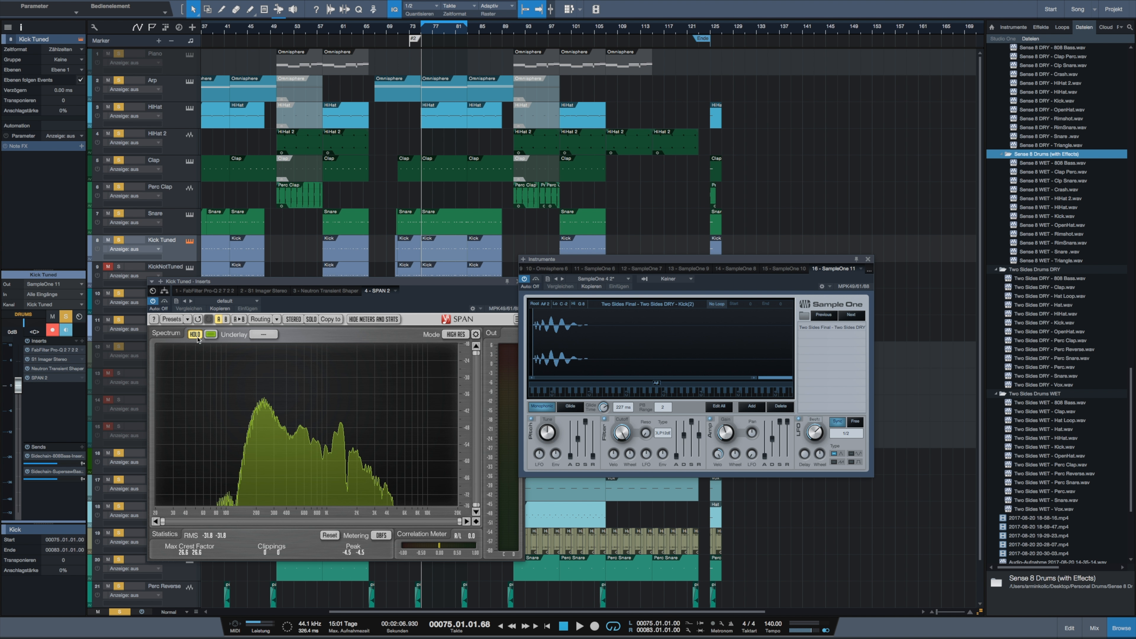
click(196, 335)
drag(273, 282, 384, 233)
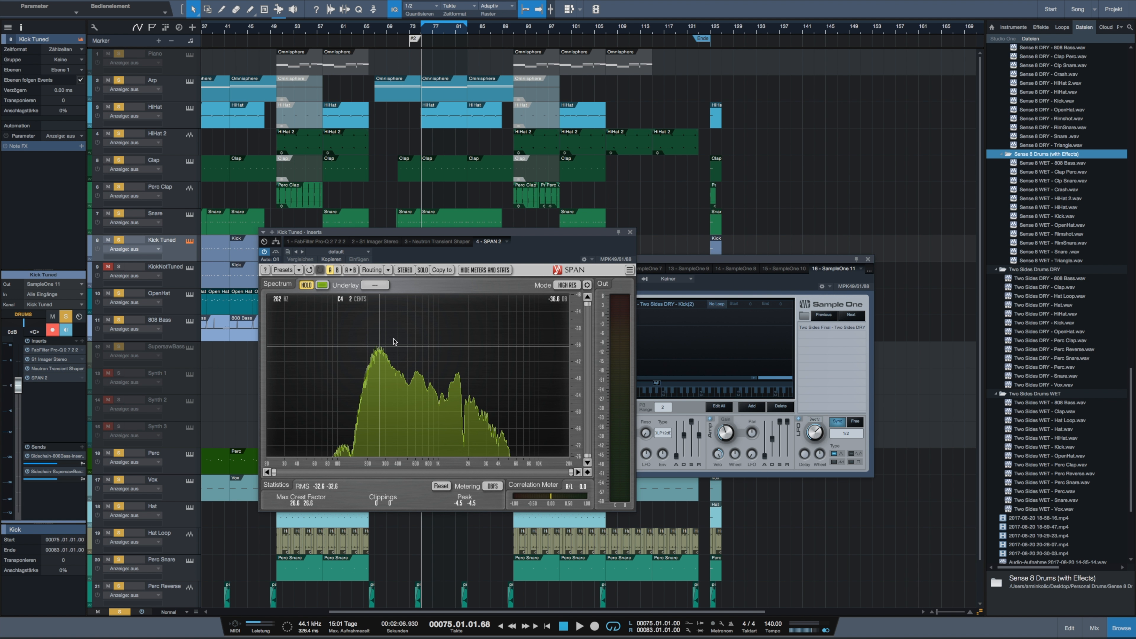
drag(508, 233, 401, 237)
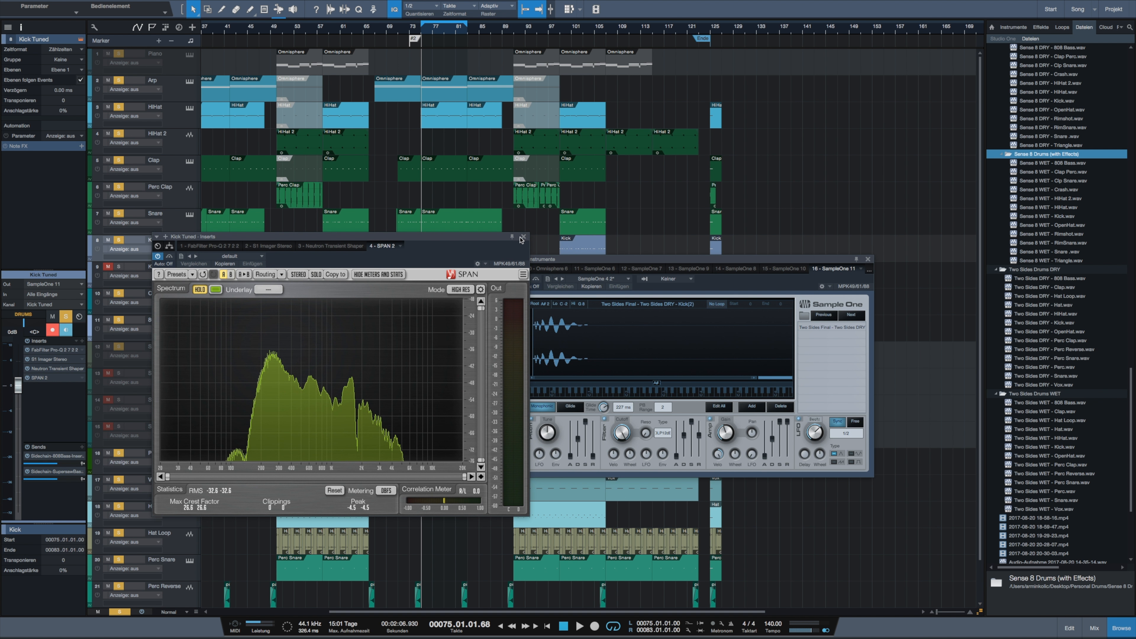
Close both plug-in windows and inspect the notes of the Kick Tuned and Arp events at bar 75
click(523, 238)
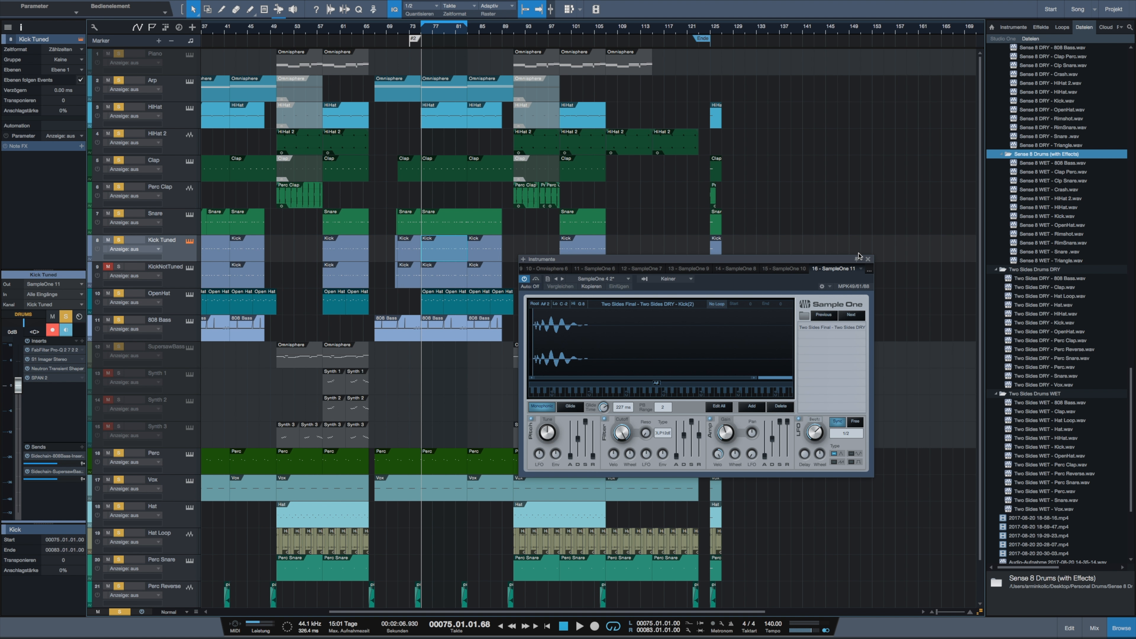
click(868, 258)
double_click(440, 250)
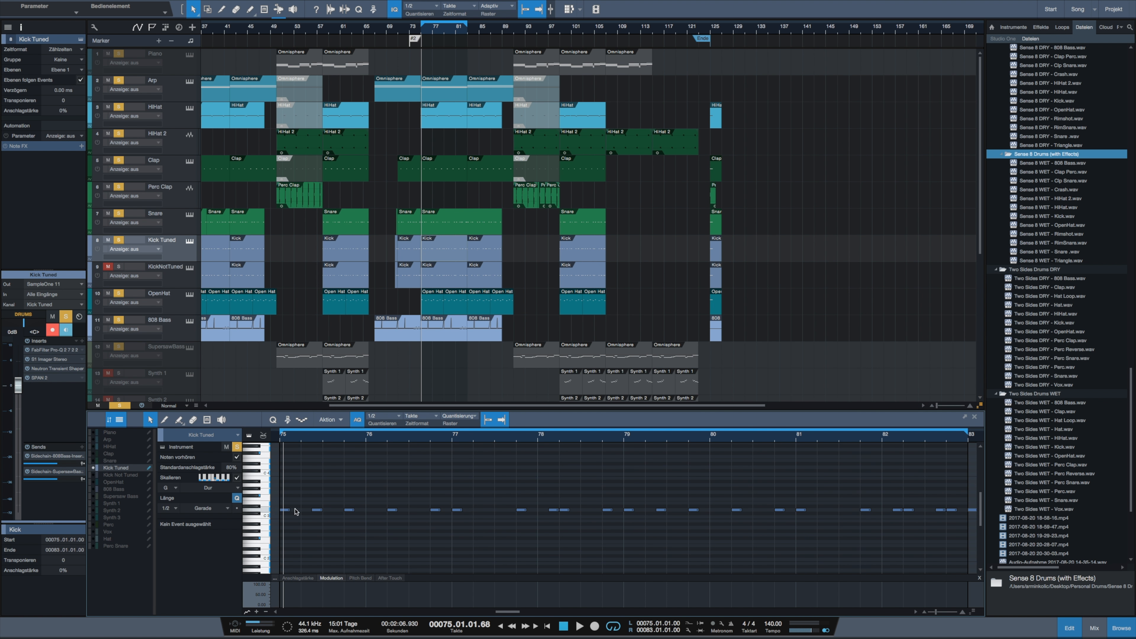
key(F2)
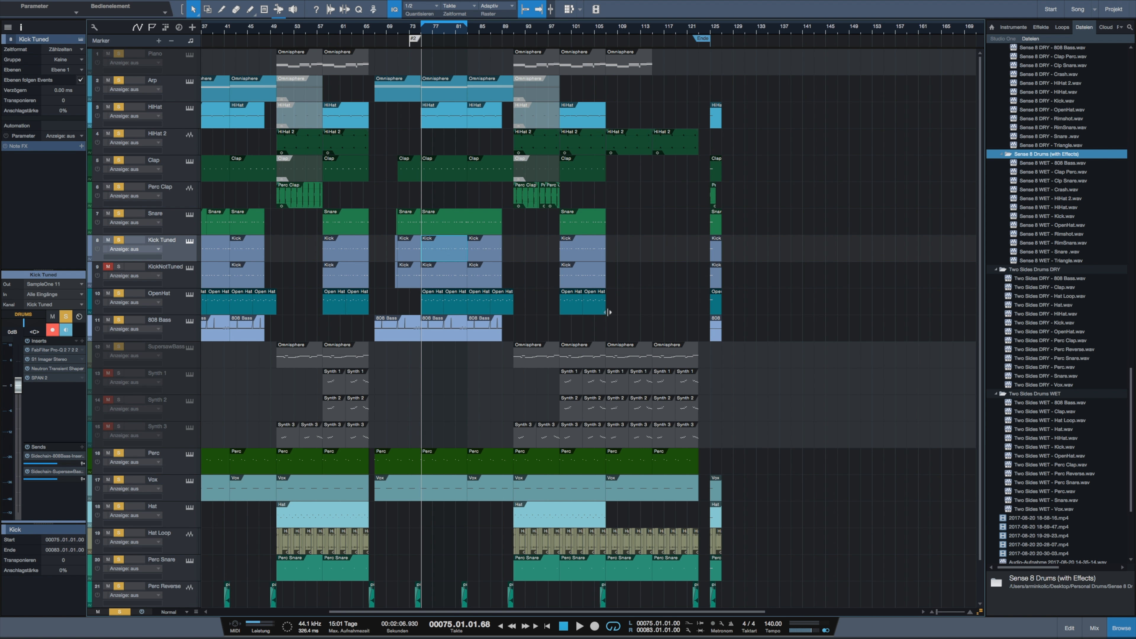
double_click(441, 94)
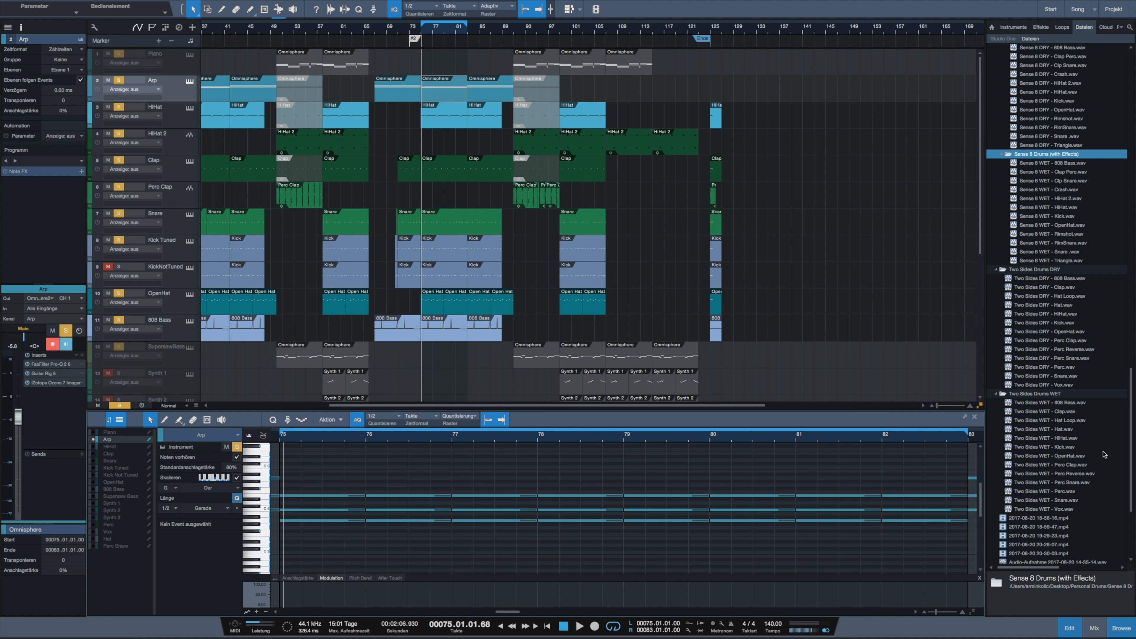
click(976, 419)
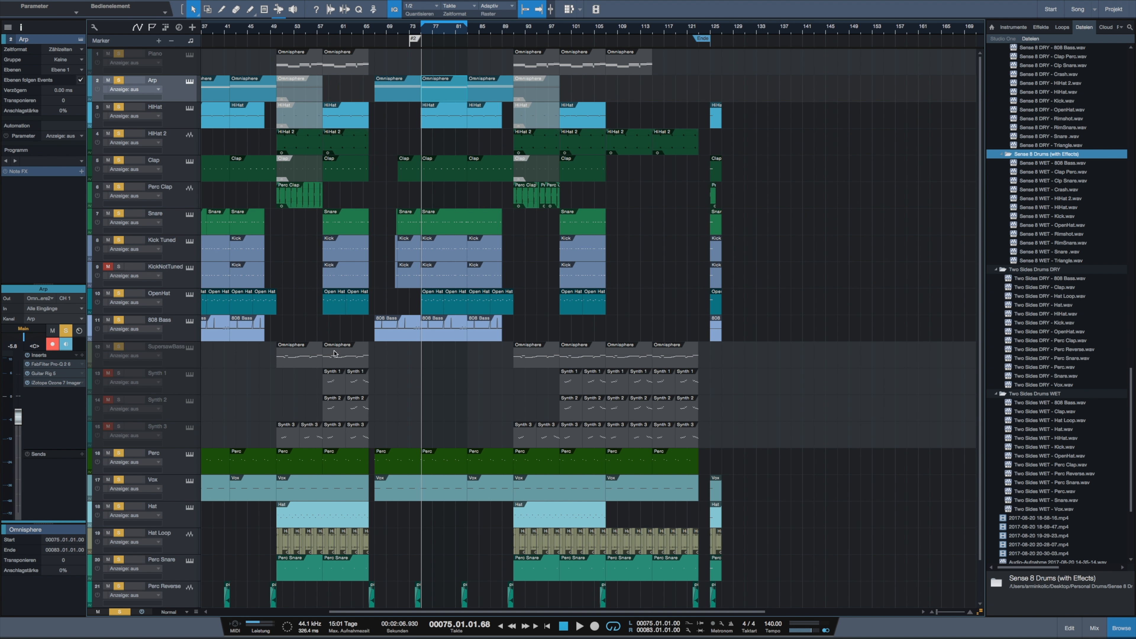
Compare the Kick Tuned and Kick Not Tuned tracks, leaving Kick Tuned's Sample One open near the middle of the arrangement
click(183, 252)
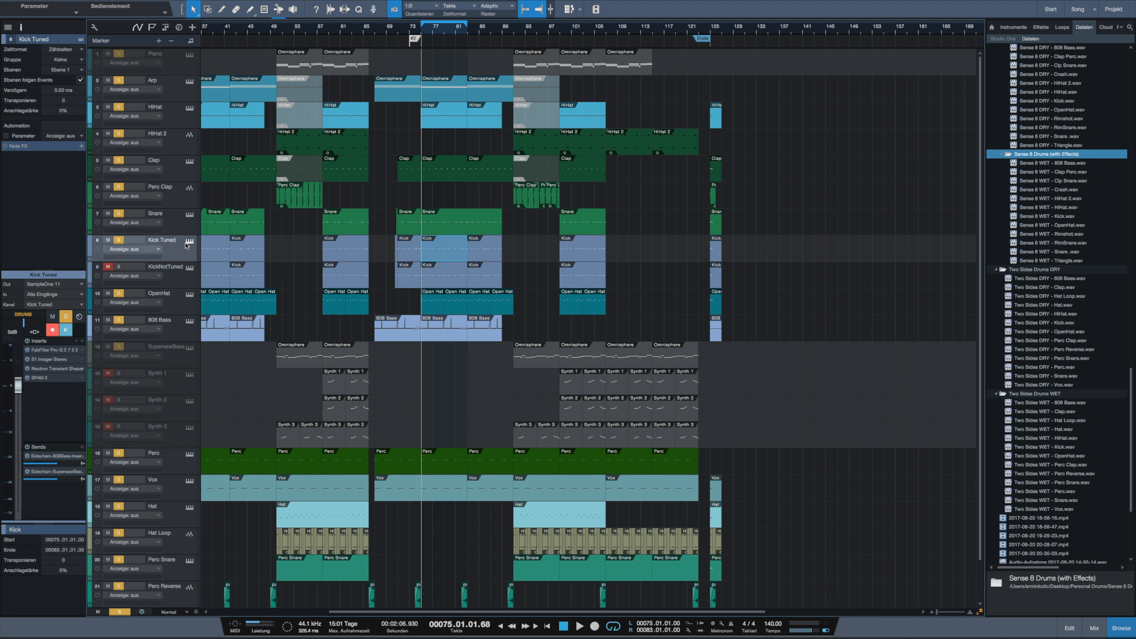
click(182, 279)
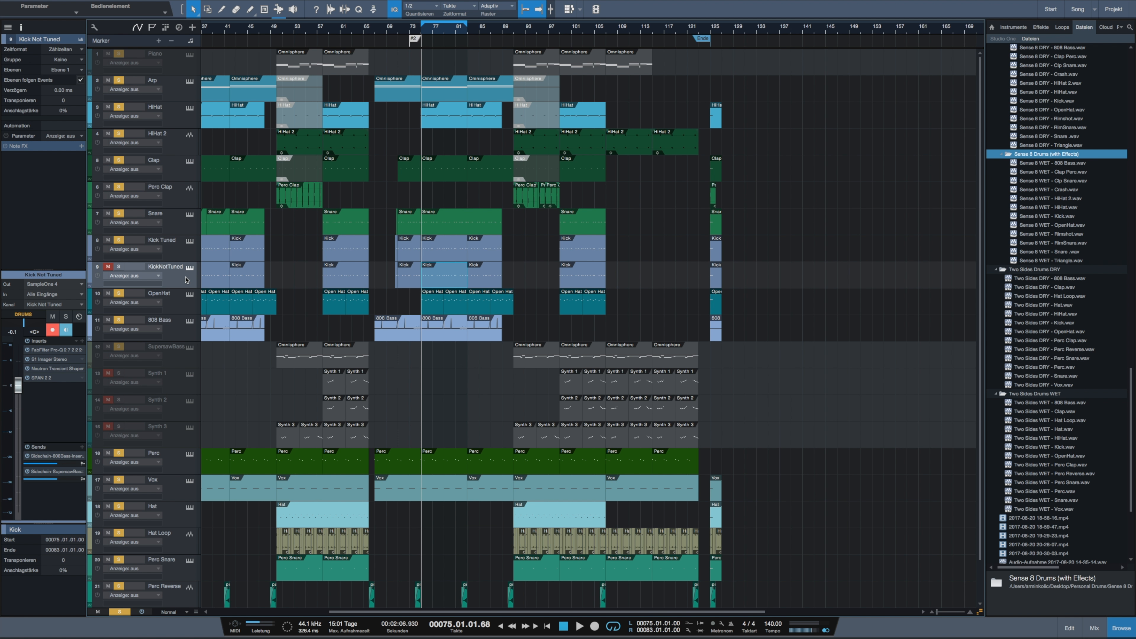
click(190, 241)
click(190, 268)
click(184, 285)
click(183, 260)
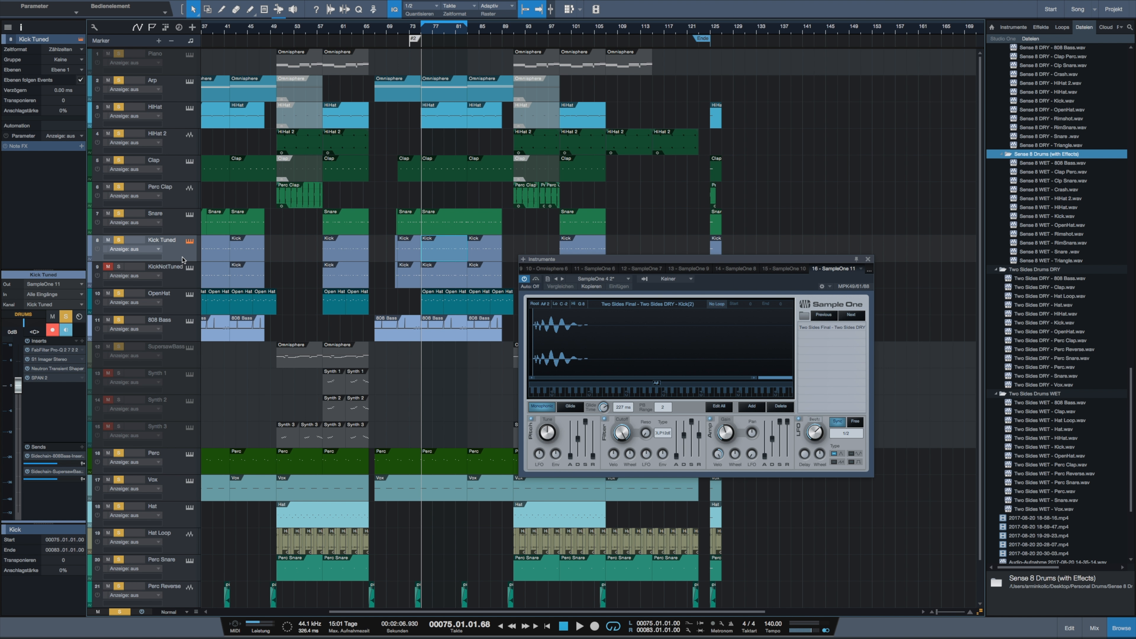
click(182, 274)
click(185, 254)
drag(809, 260, 534, 226)
Collapse the drum pack folders inside Personal Drums, from Ancient Egypt Drums through Sense 8 Drums
scroll(1088, 168, down, 5)
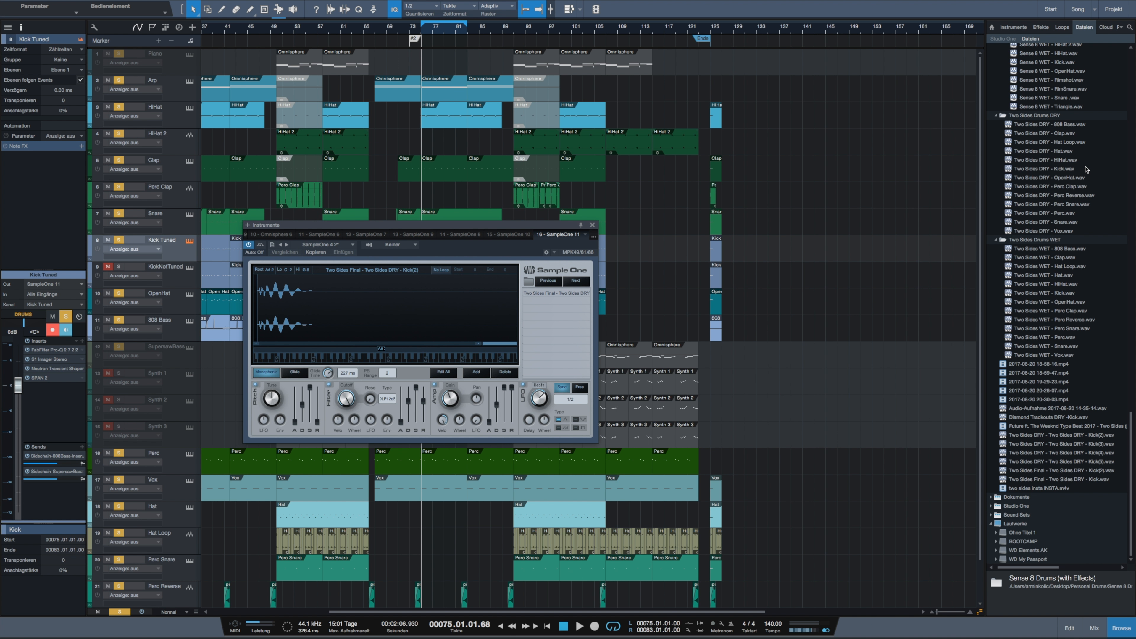
scroll(1065, 267, up, 5)
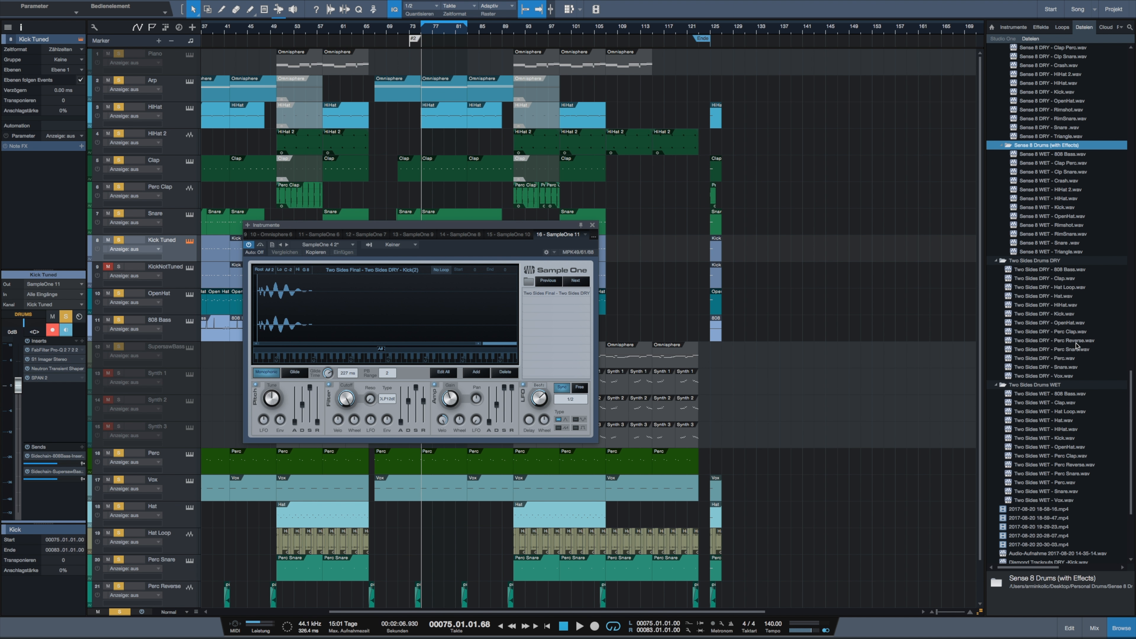
scroll(1046, 406, down, 10)
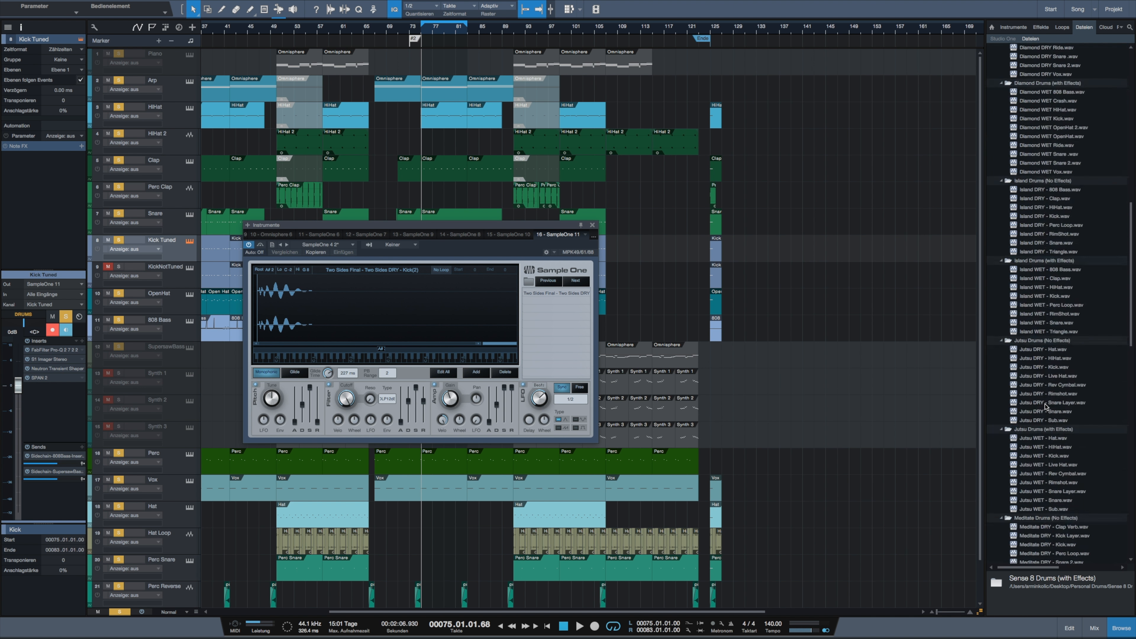
scroll(1046, 407, up, 10)
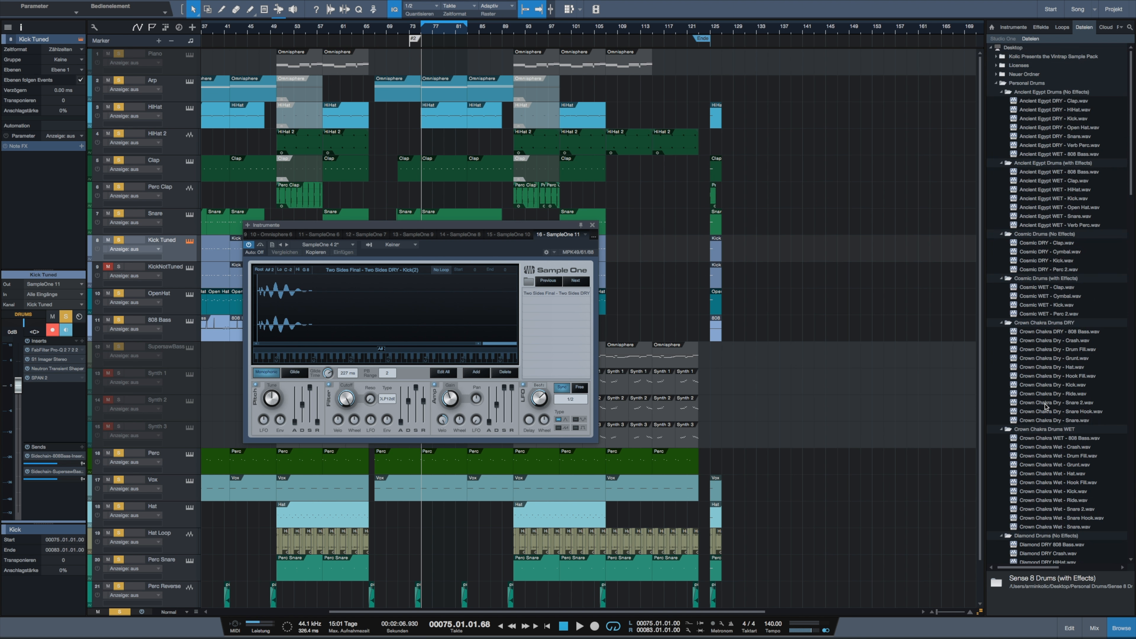
click(1003, 92)
click(1003, 102)
click(1002, 110)
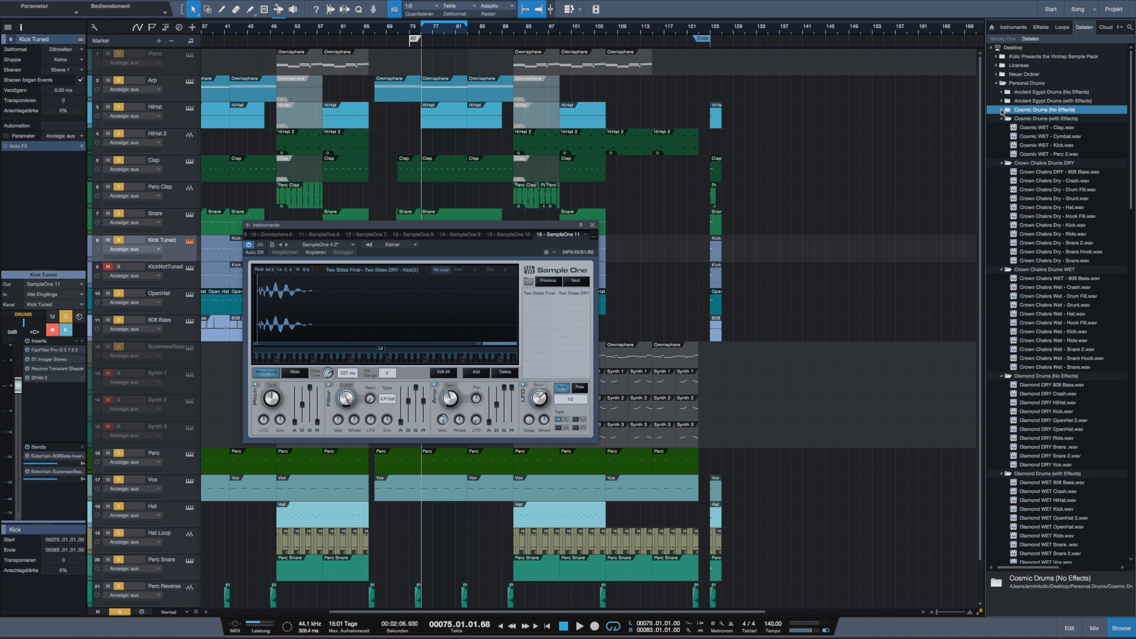
click(1002, 119)
click(1002, 127)
click(1002, 137)
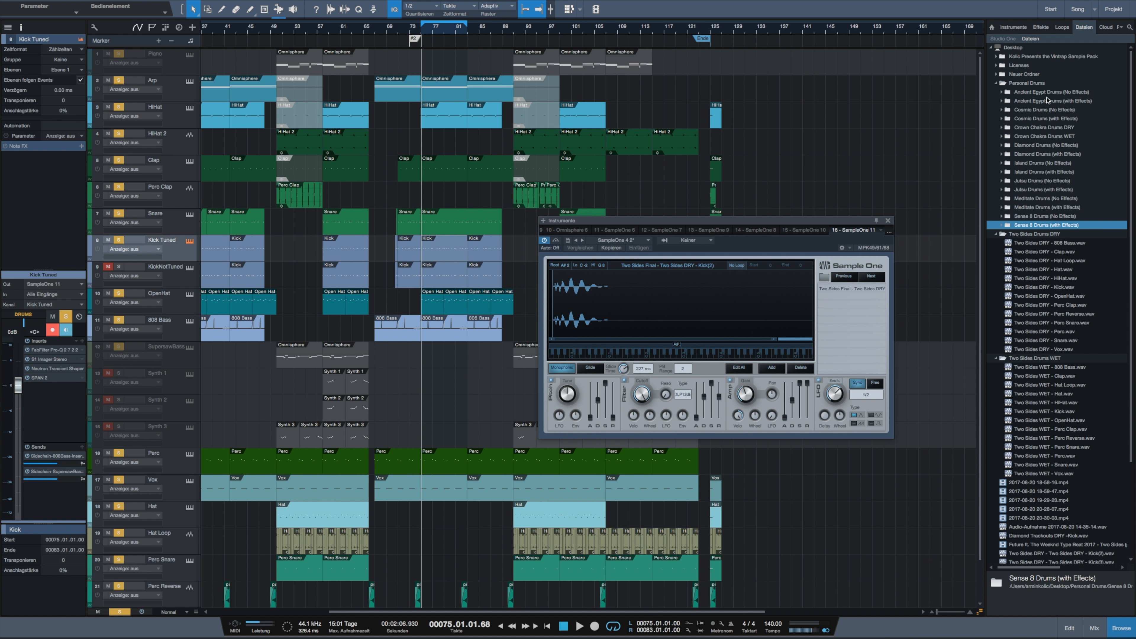
Move Sample One clear of the kick events and play the looped section from bar 75 with Kick Tuned soloed
drag(772, 222, 808, 213)
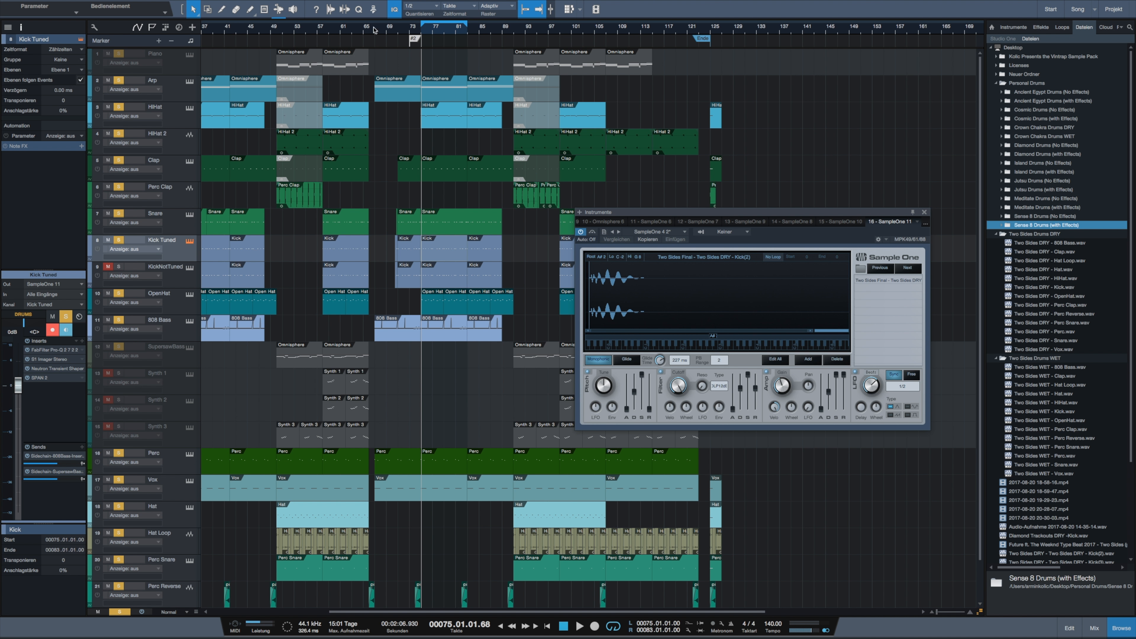
click(419, 31)
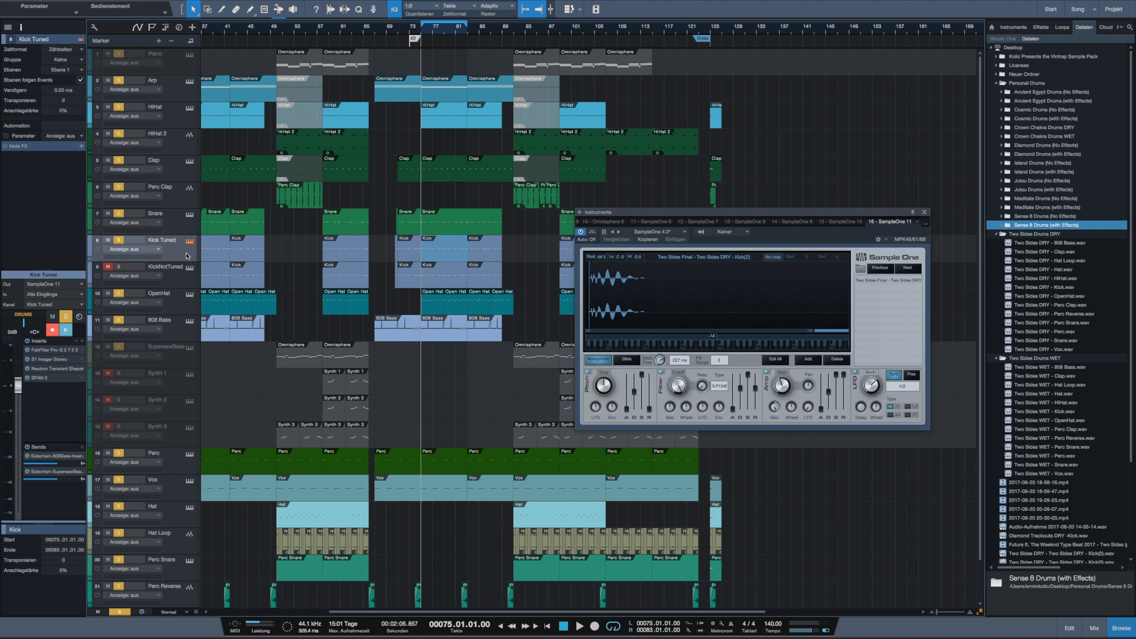
key(space)
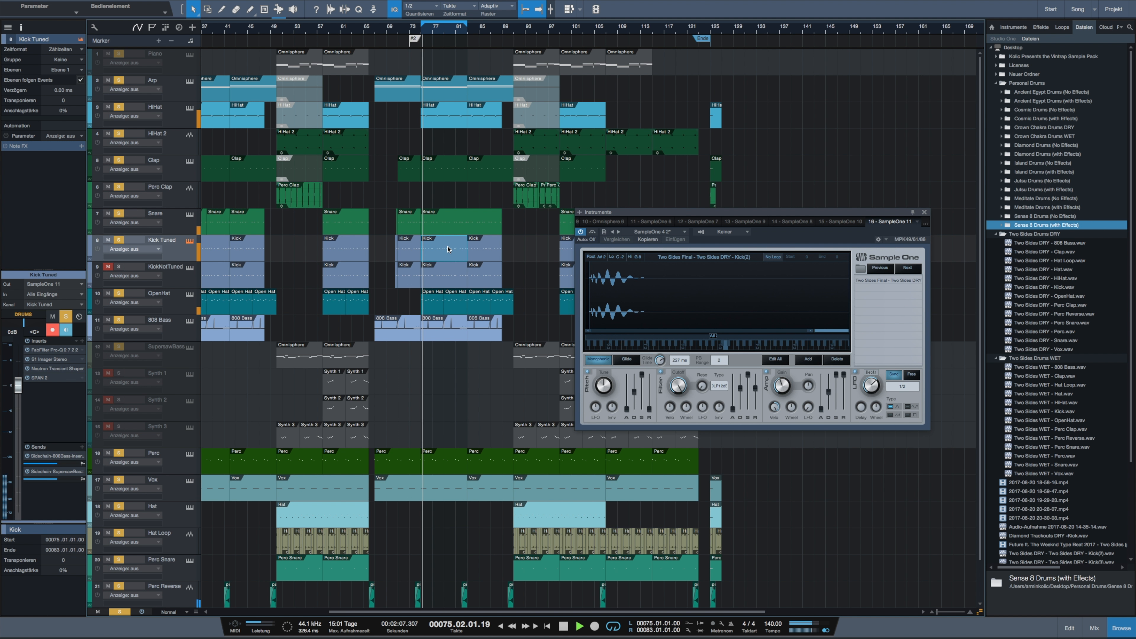
key(space)
Solo Kick Not Tuned in place of Kick Tuned and play the looped section for comparison
click(120, 242)
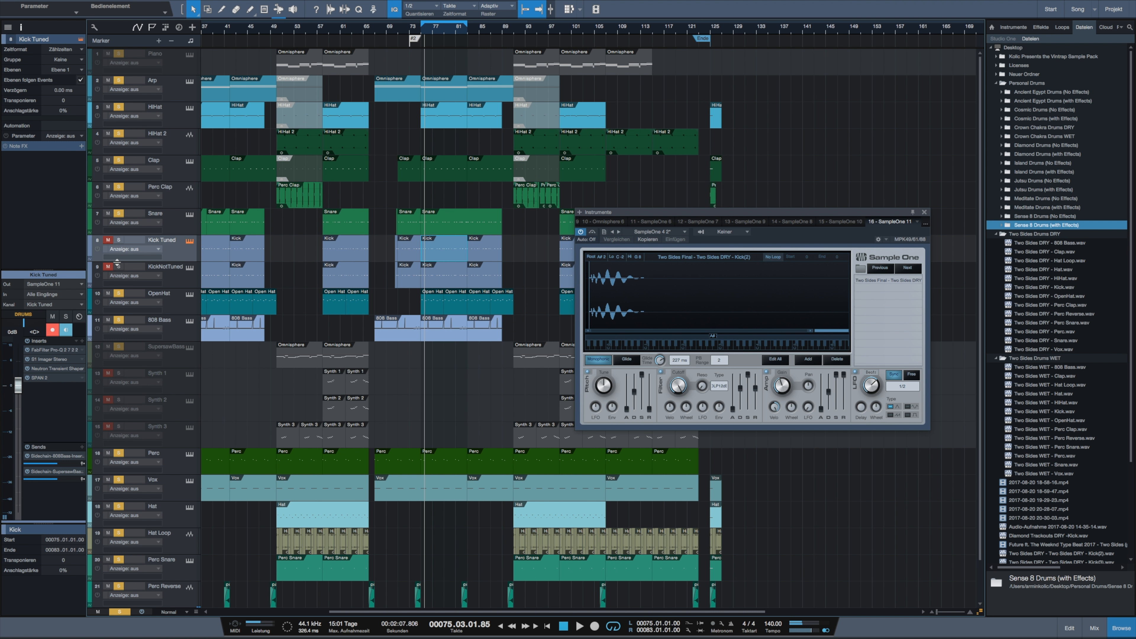
click(118, 267)
click(178, 281)
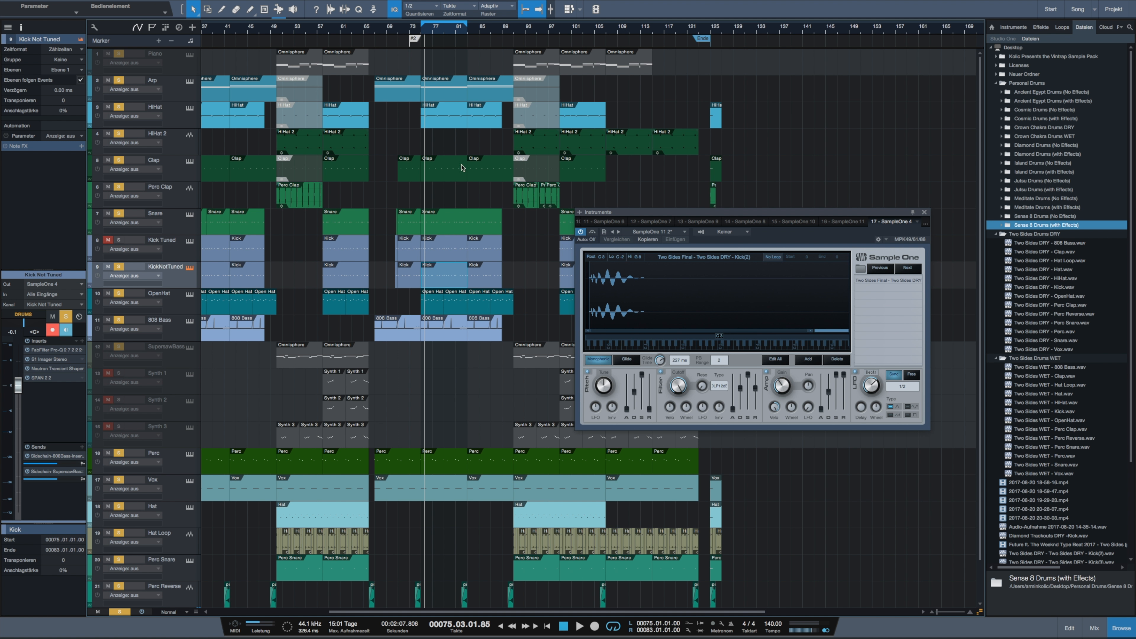
key(space)
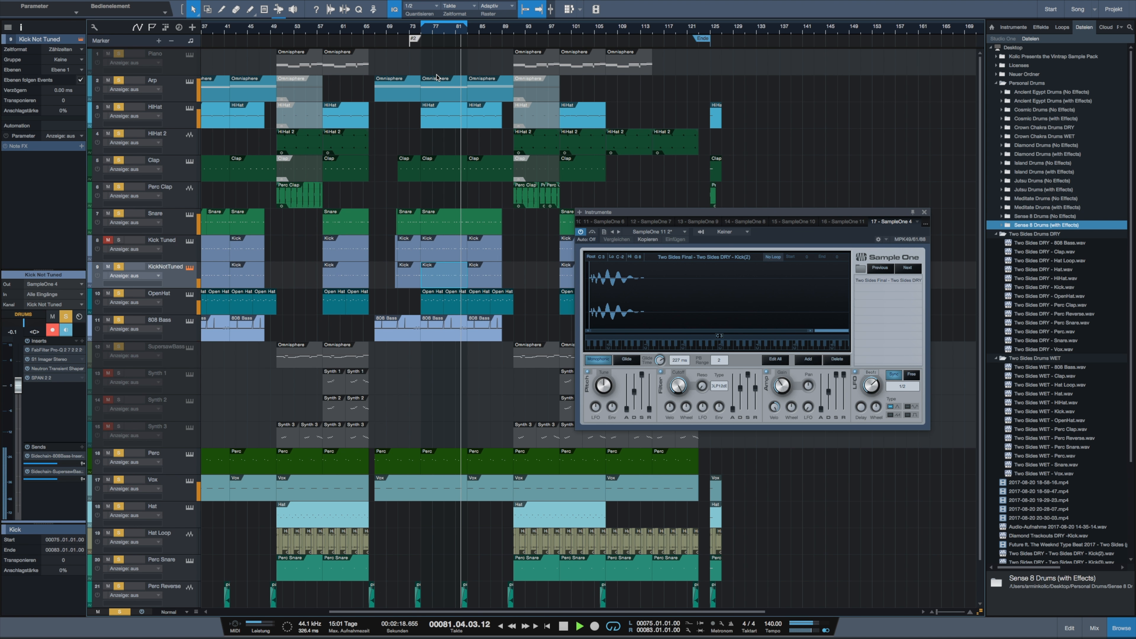
key(space)
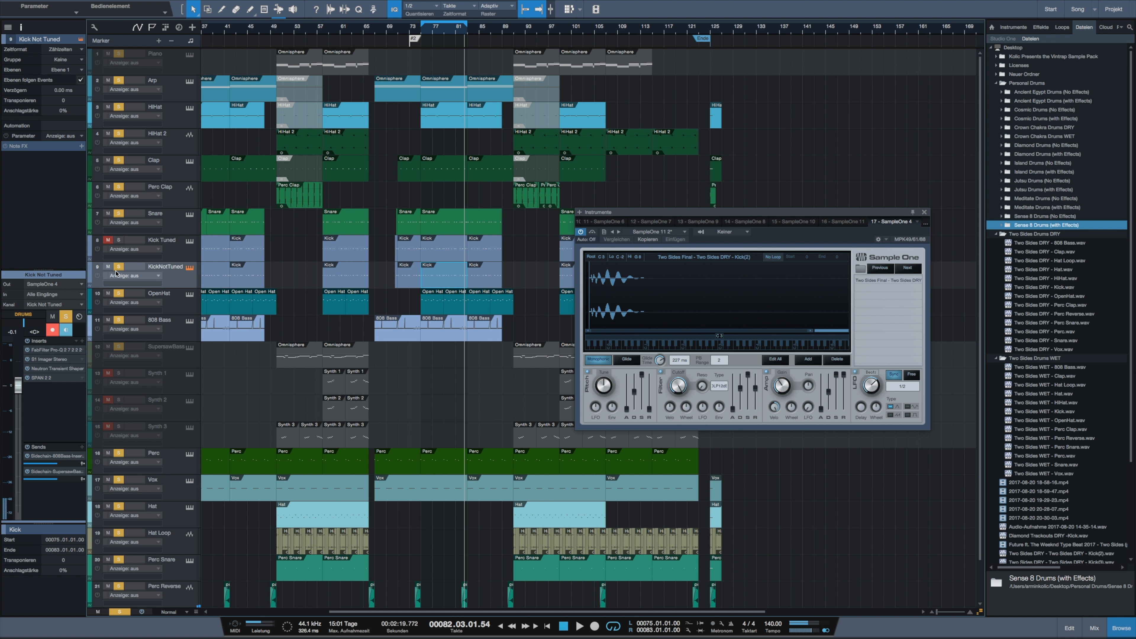
Return the solo from Kick Not Tuned to Kick Tuned and select the Kick Tuned track
click(119, 267)
click(119, 241)
click(176, 253)
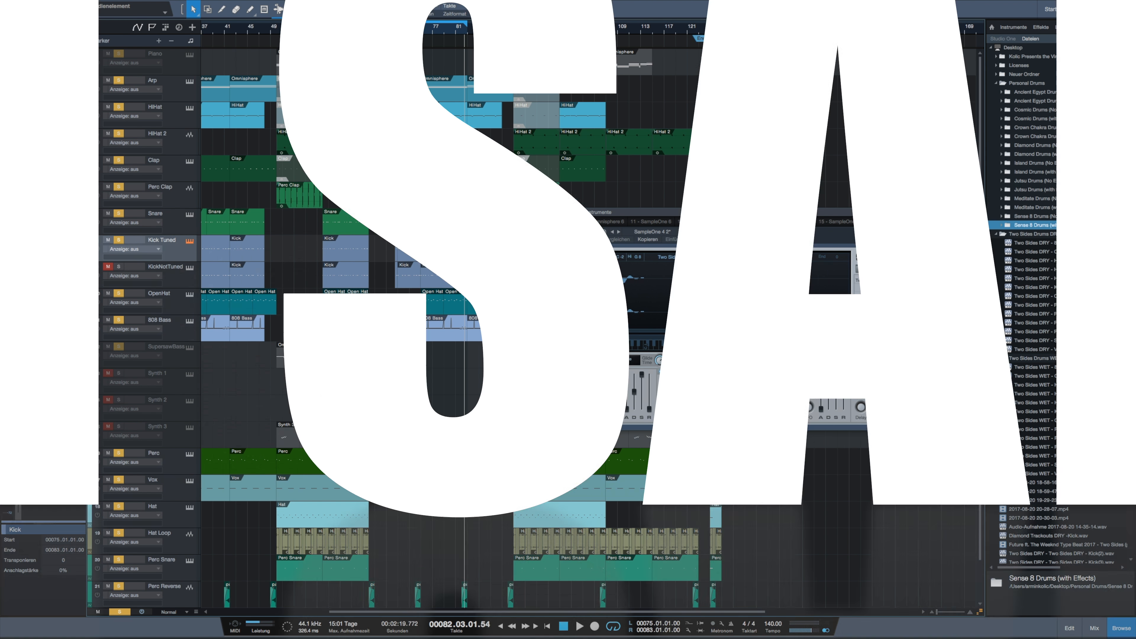
Open SPAN from the Kick Tuned inserts and arrange it side by side with the Sample One window
double_click(53, 379)
drag(392, 235, 377, 270)
drag(643, 213, 670, 295)
drag(466, 275, 502, 294)
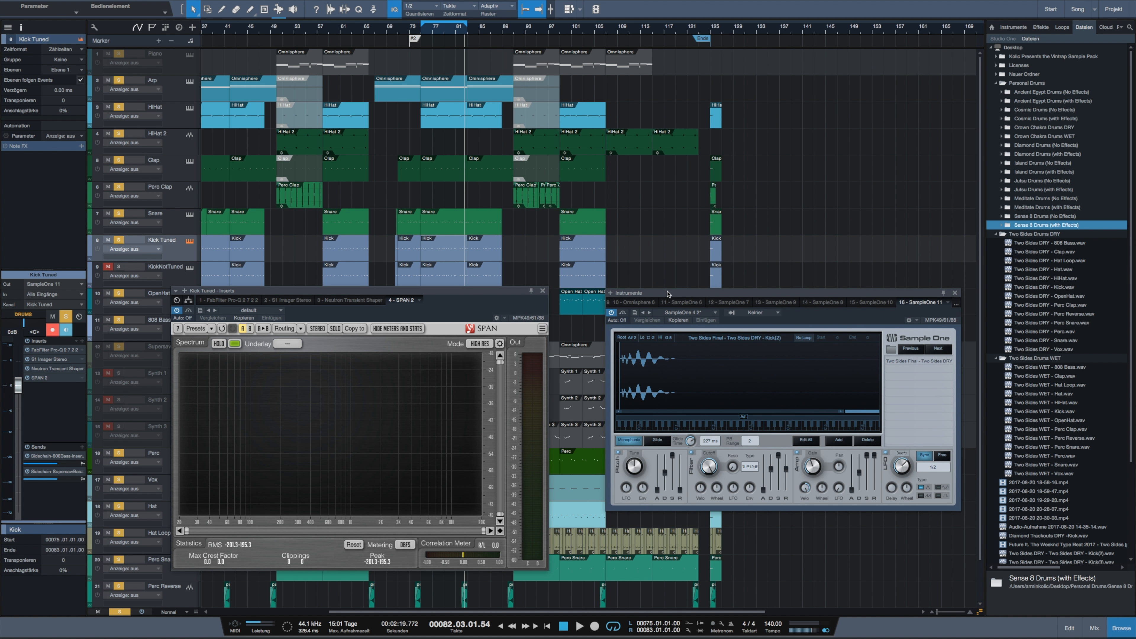
drag(668, 294, 668, 280)
drag(494, 291, 475, 287)
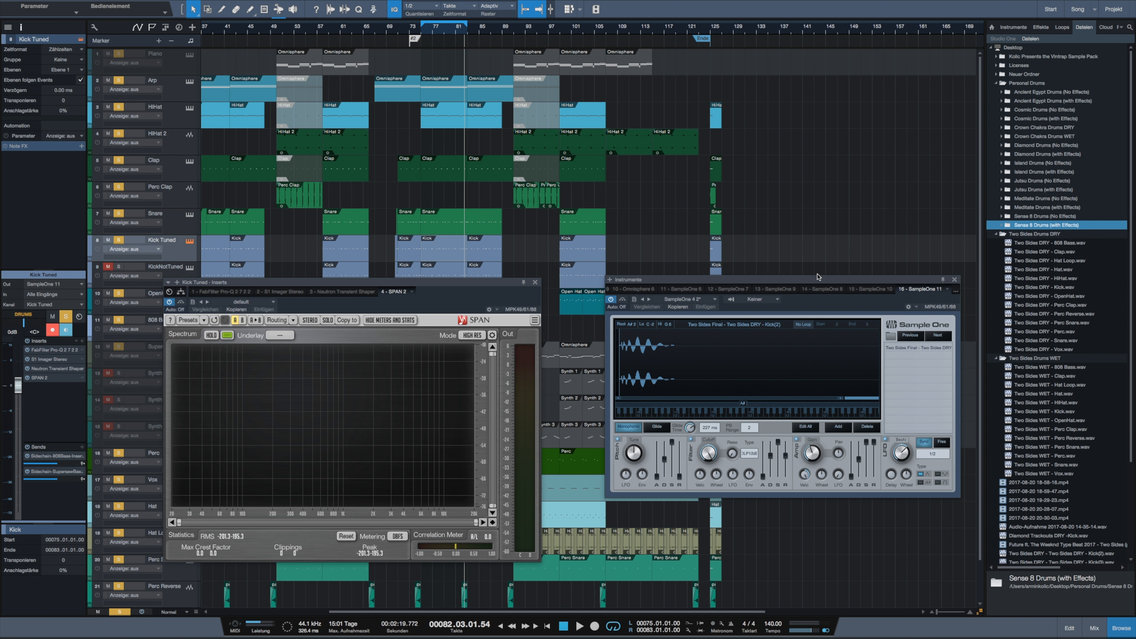
drag(818, 277, 773, 282)
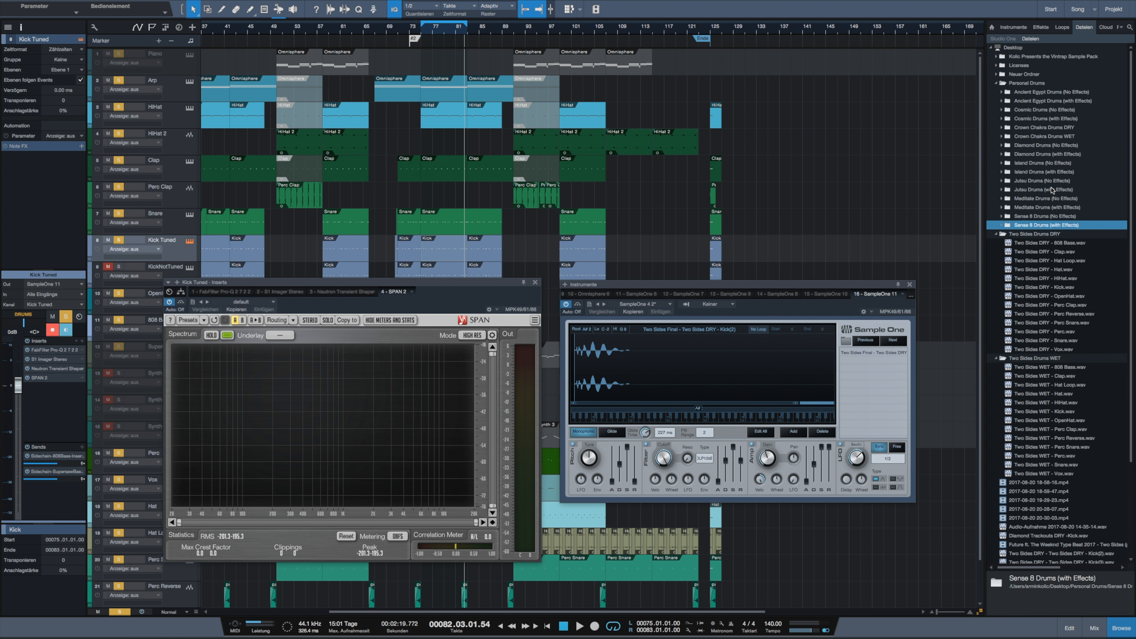